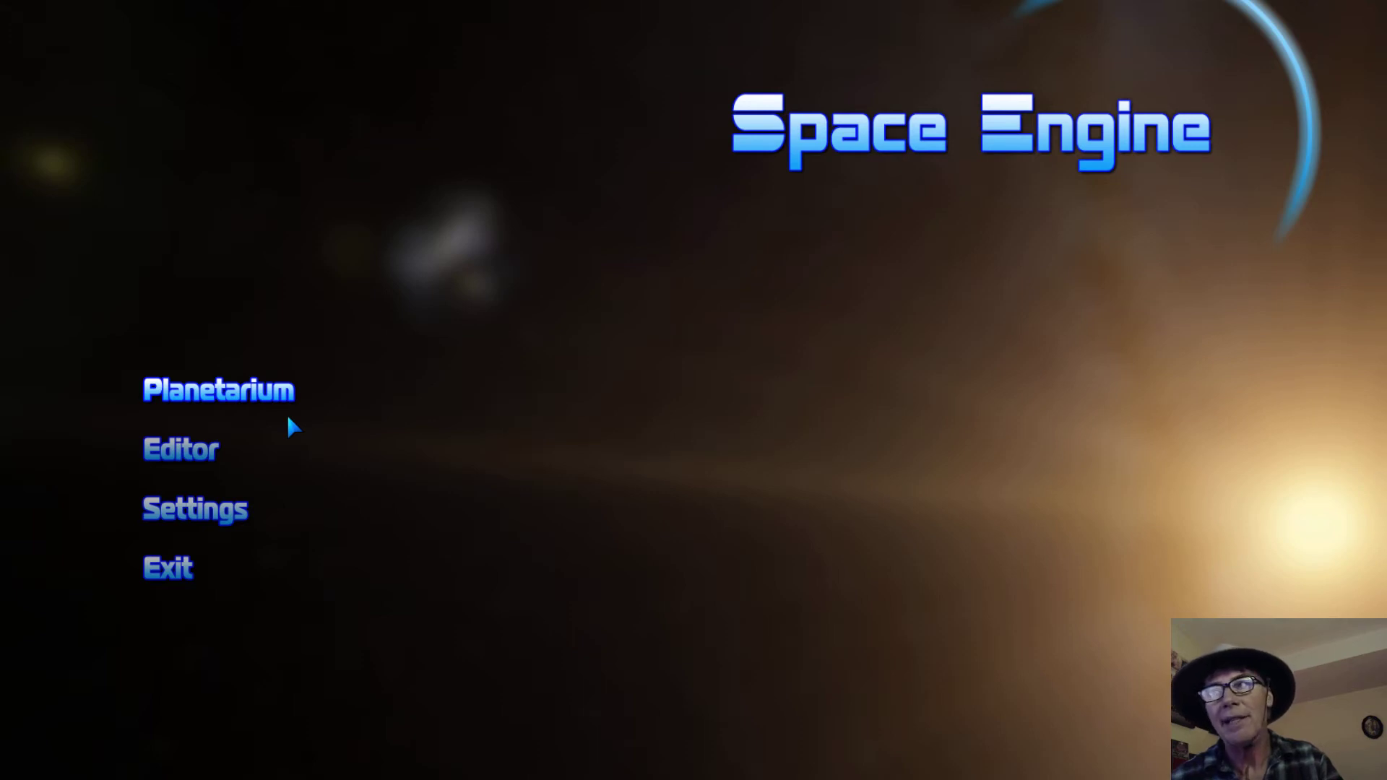
- Enter the planetarium and swing the view until the bright star is centred
{"action": "left_click", "coordinate": [262, 403]}
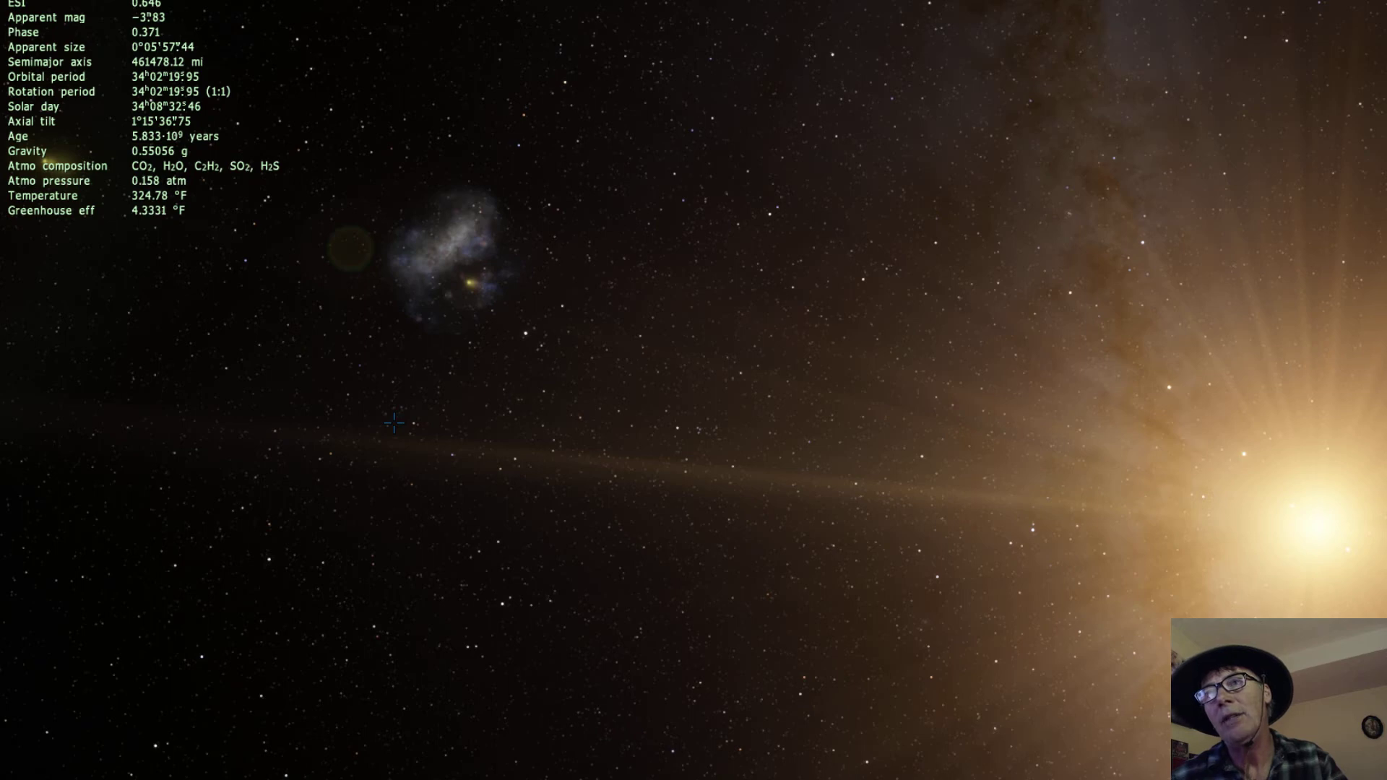
{"action": "mouse_move", "coordinate": [392, 423]}
{"action": "left_mouse_down"}
{"action": "mouse_move", "coordinate": [217, 412]}
{"action": "mouse_move", "coordinate": [130, 348]}
{"action": "left_mouse_up"}
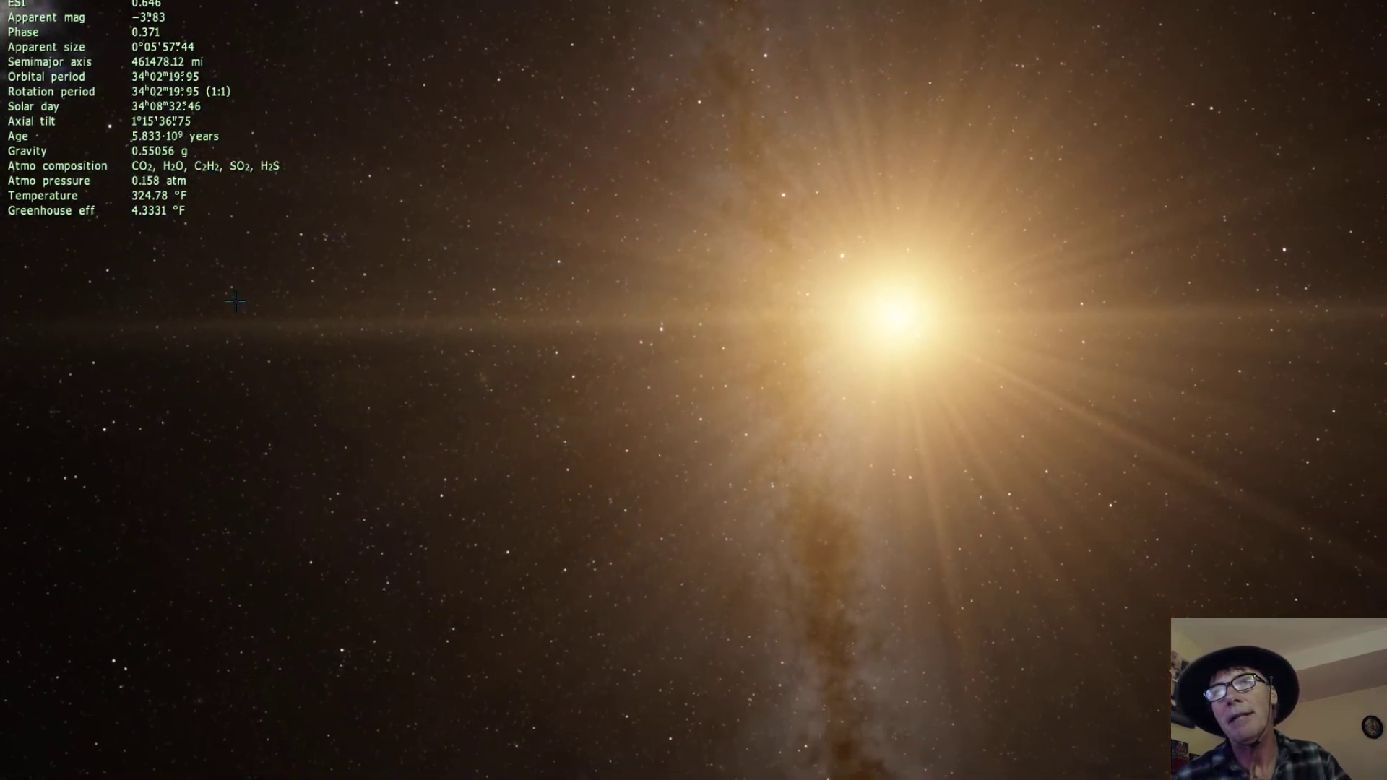
{"action": "left_click", "coordinate": [15, 551]}
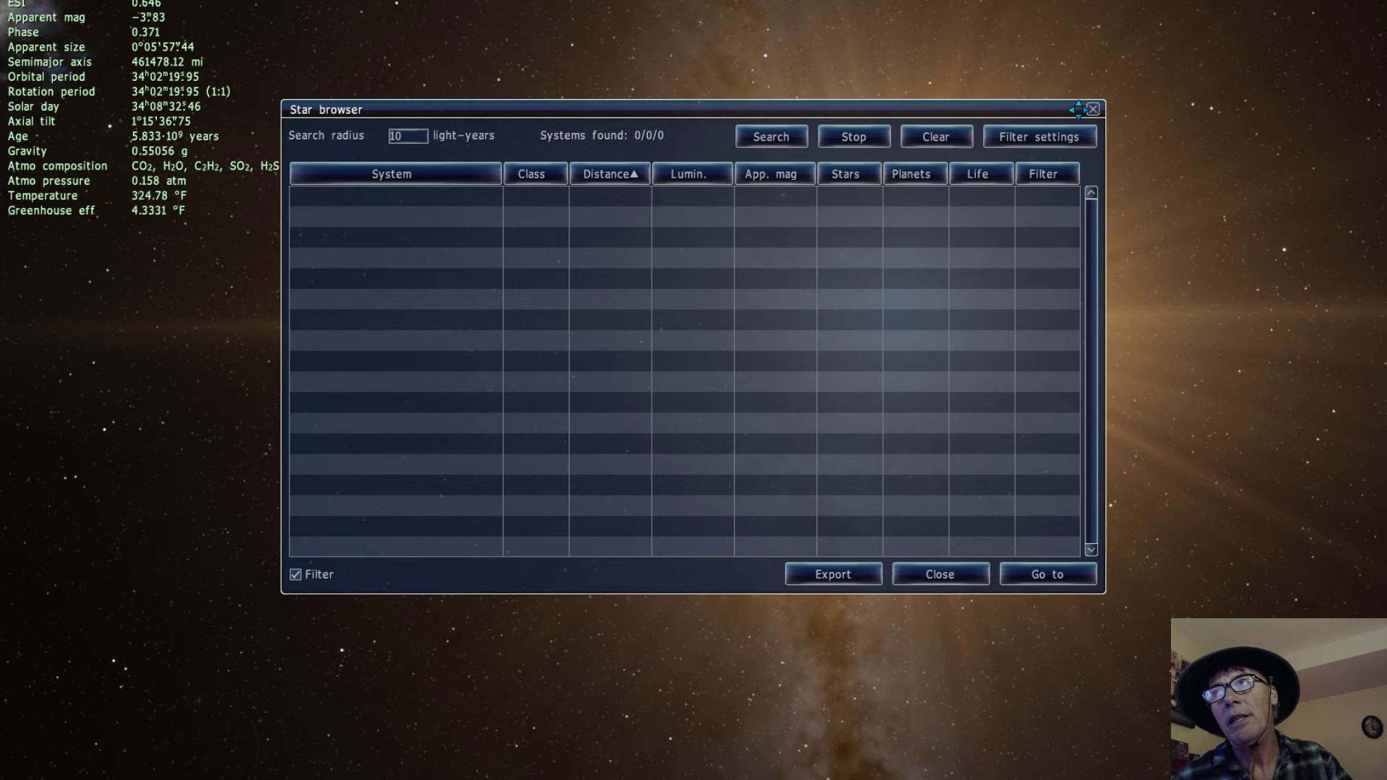
{"action": "left_click", "coordinate": [1092, 109]}
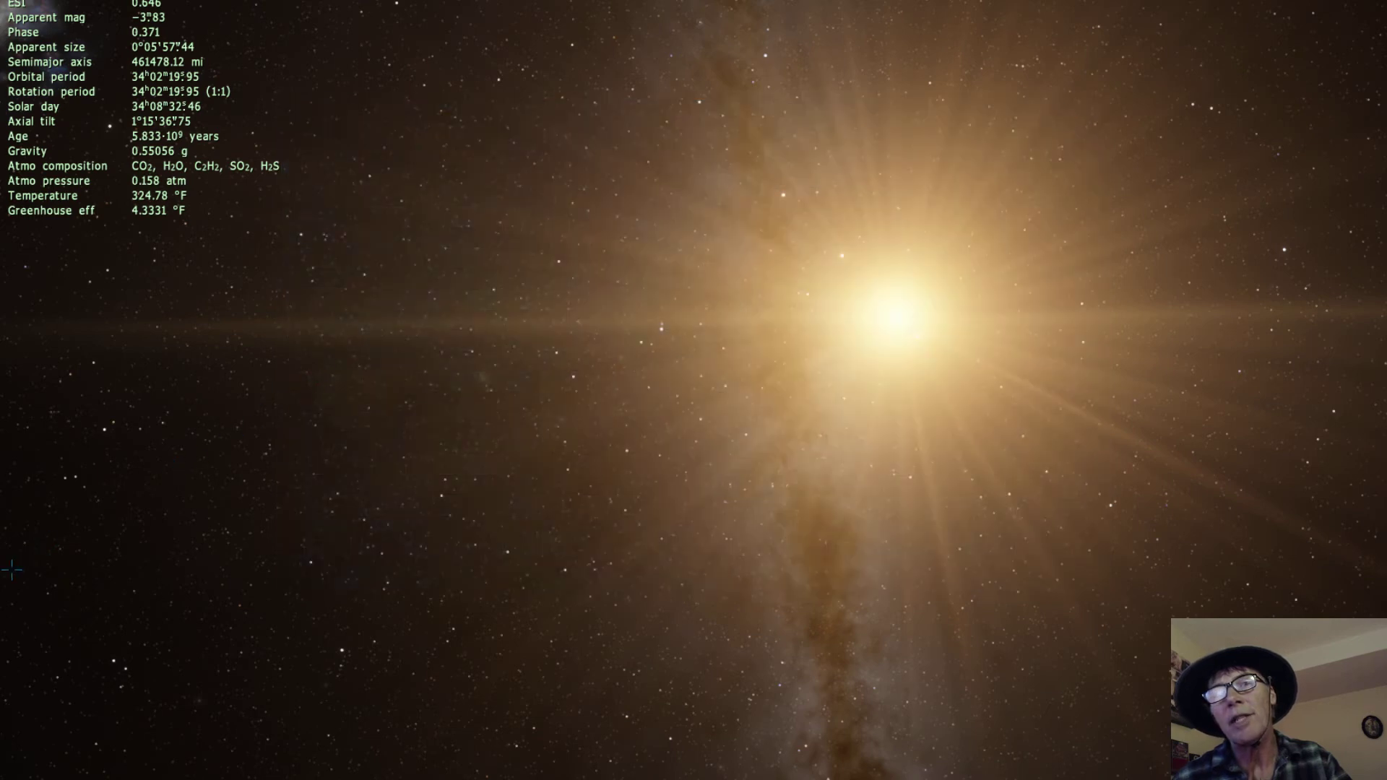
{"action": "mouse_move", "coordinate": [13, 553]}
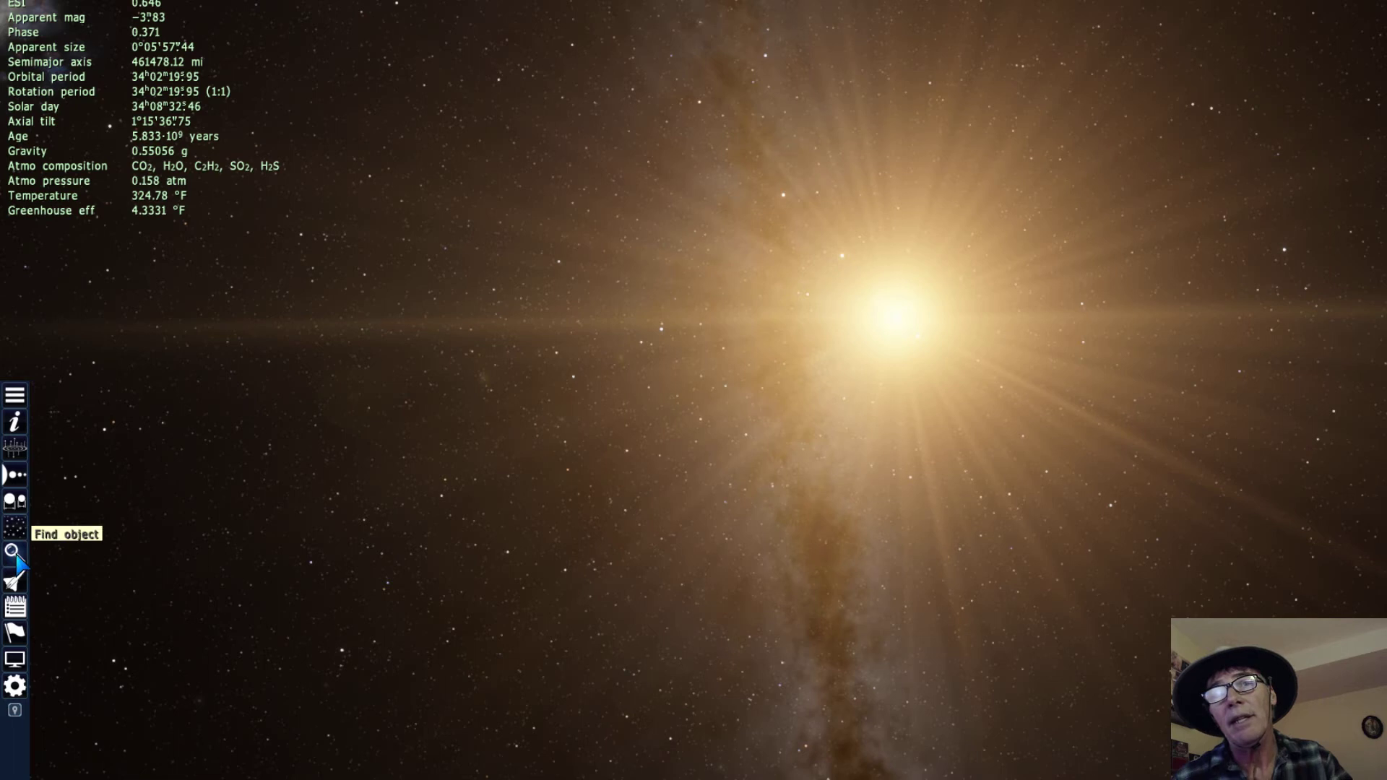
{"action": "left_click", "coordinate": [13, 553]}
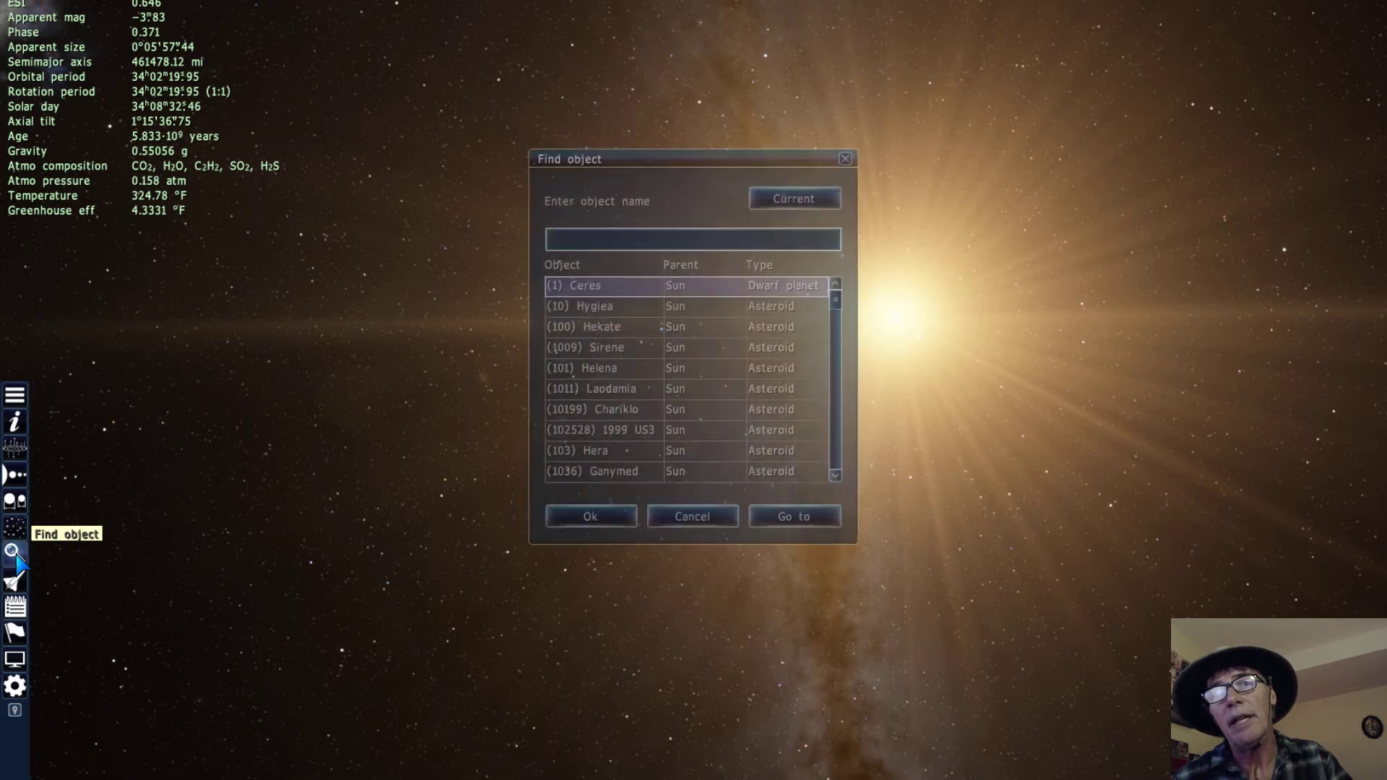
{"action": "left_click", "coordinate": [846, 161]}
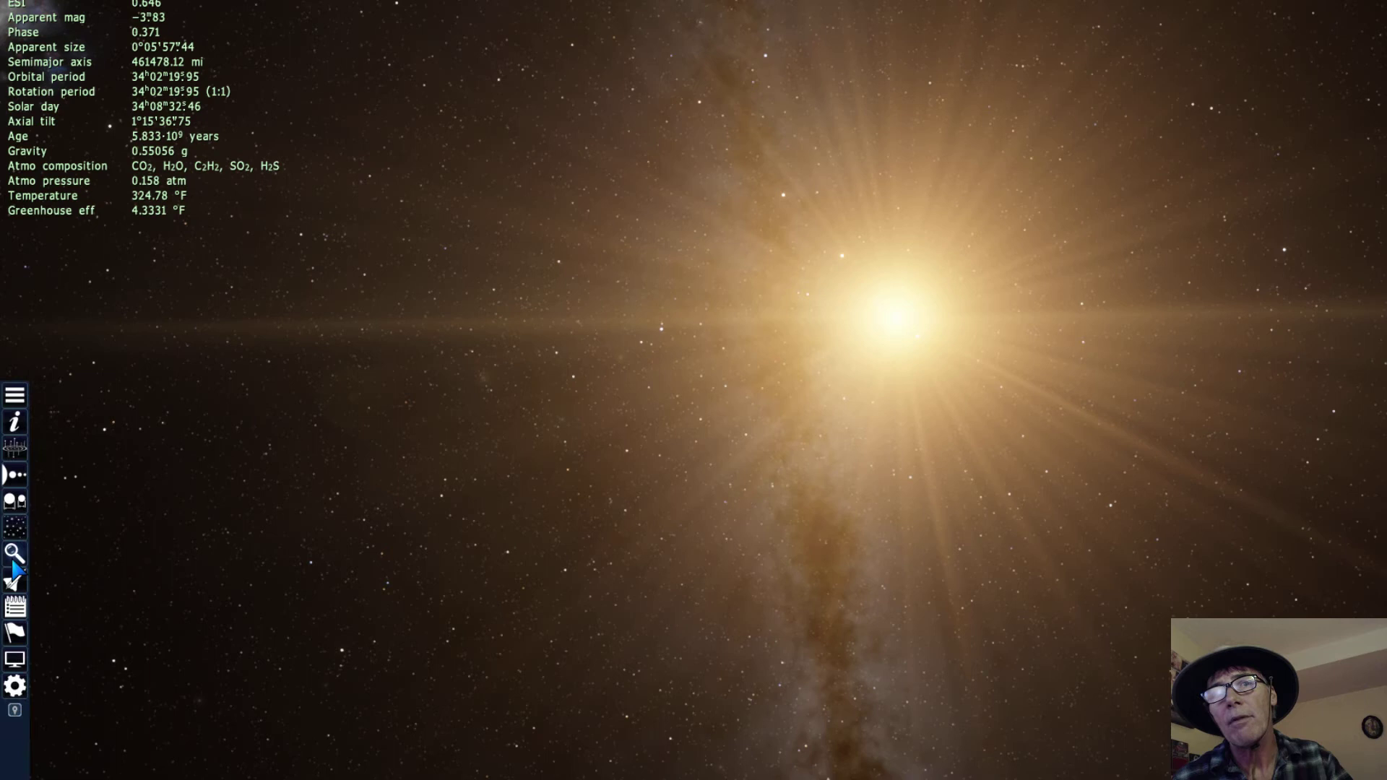
{"action": "mouse_move", "coordinate": [15, 554]}
{"action": "left_click", "coordinate": [16, 553]}
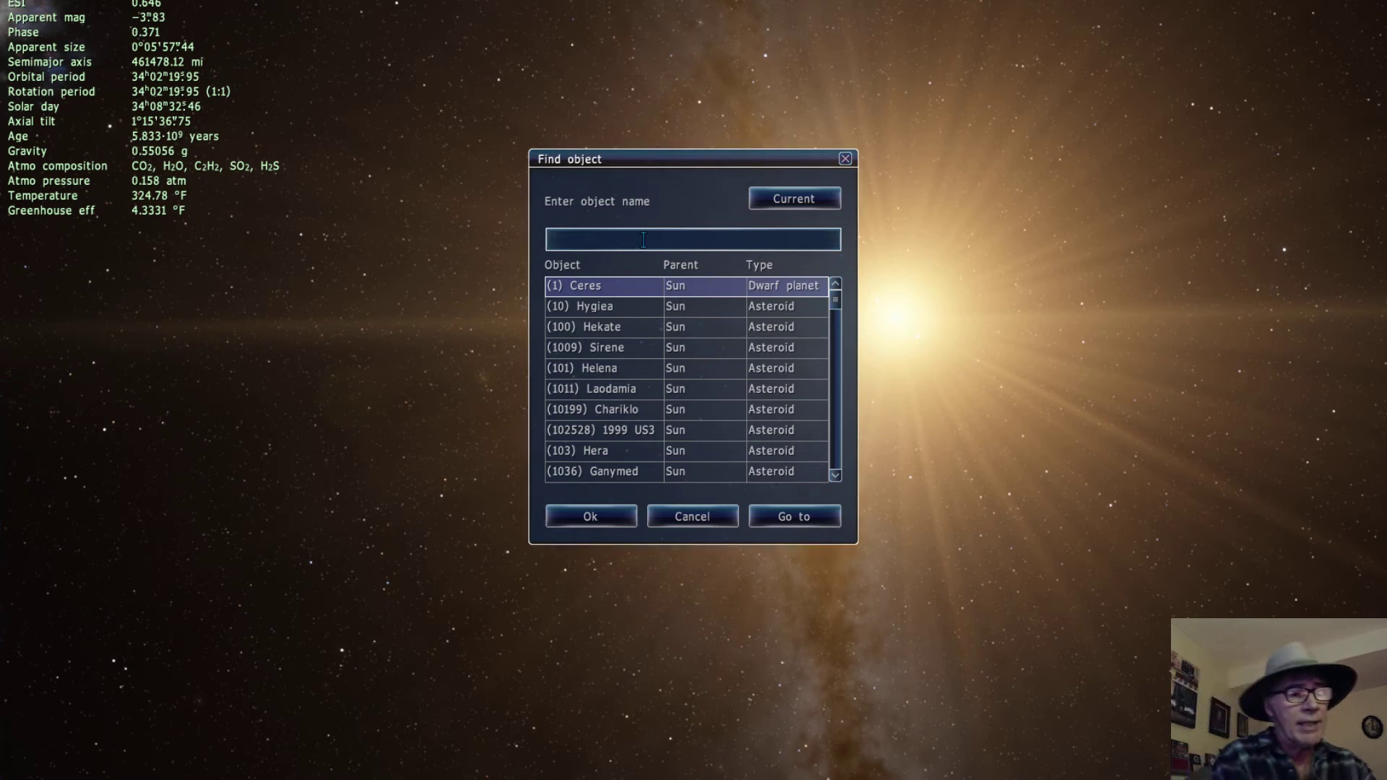
{"action": "key", "text": "ctrl+v"}
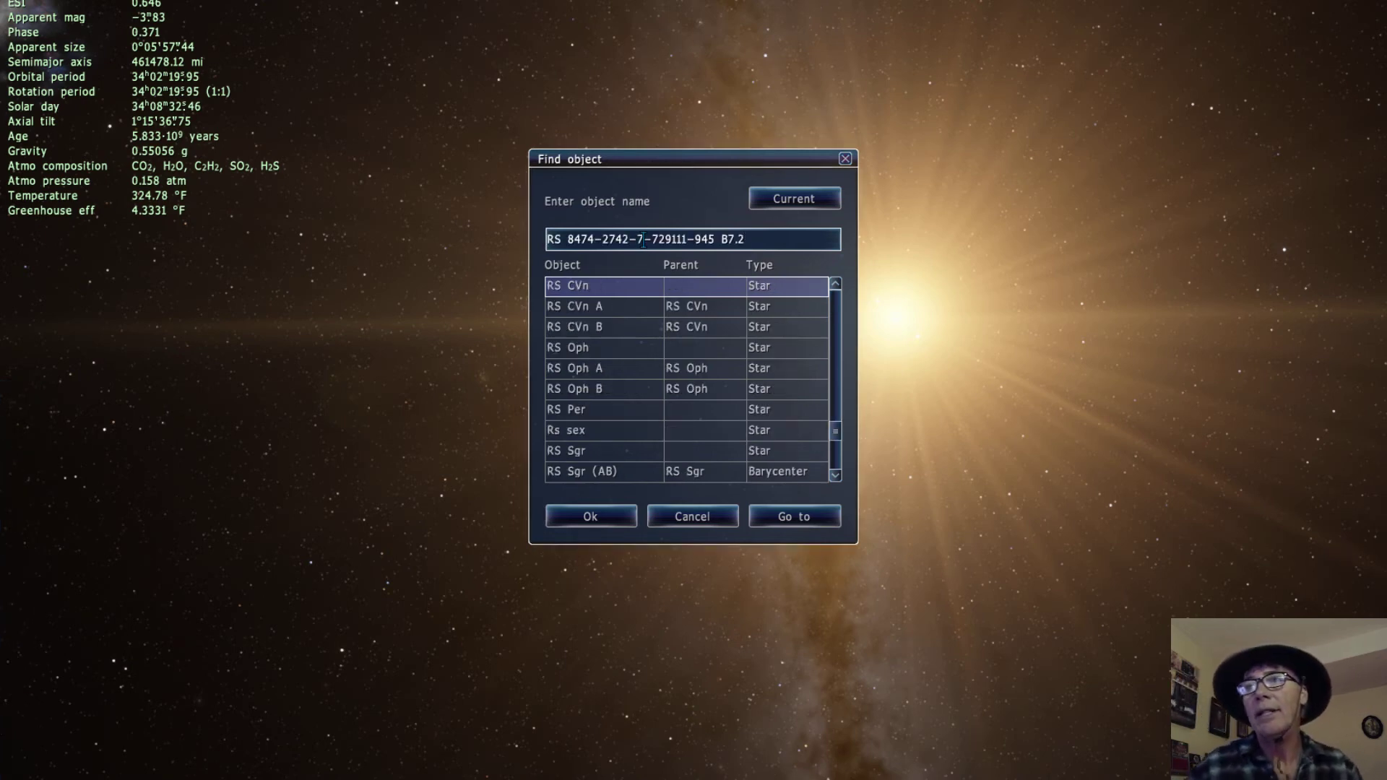
{"action": "left_click", "coordinate": [793, 517]}
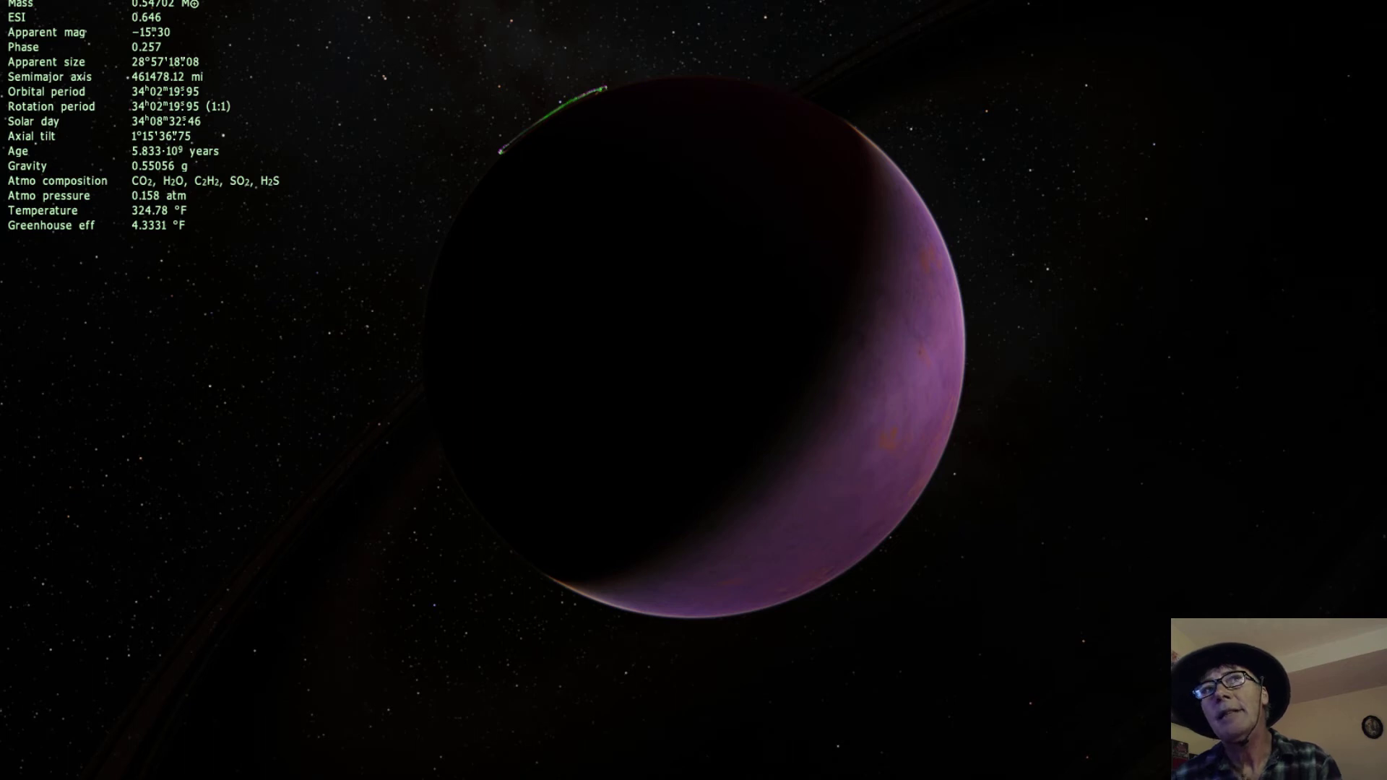
{"action": "scroll", "coordinate": [759, 390], "scroll_direction": "down", "scroll_amount": 3}
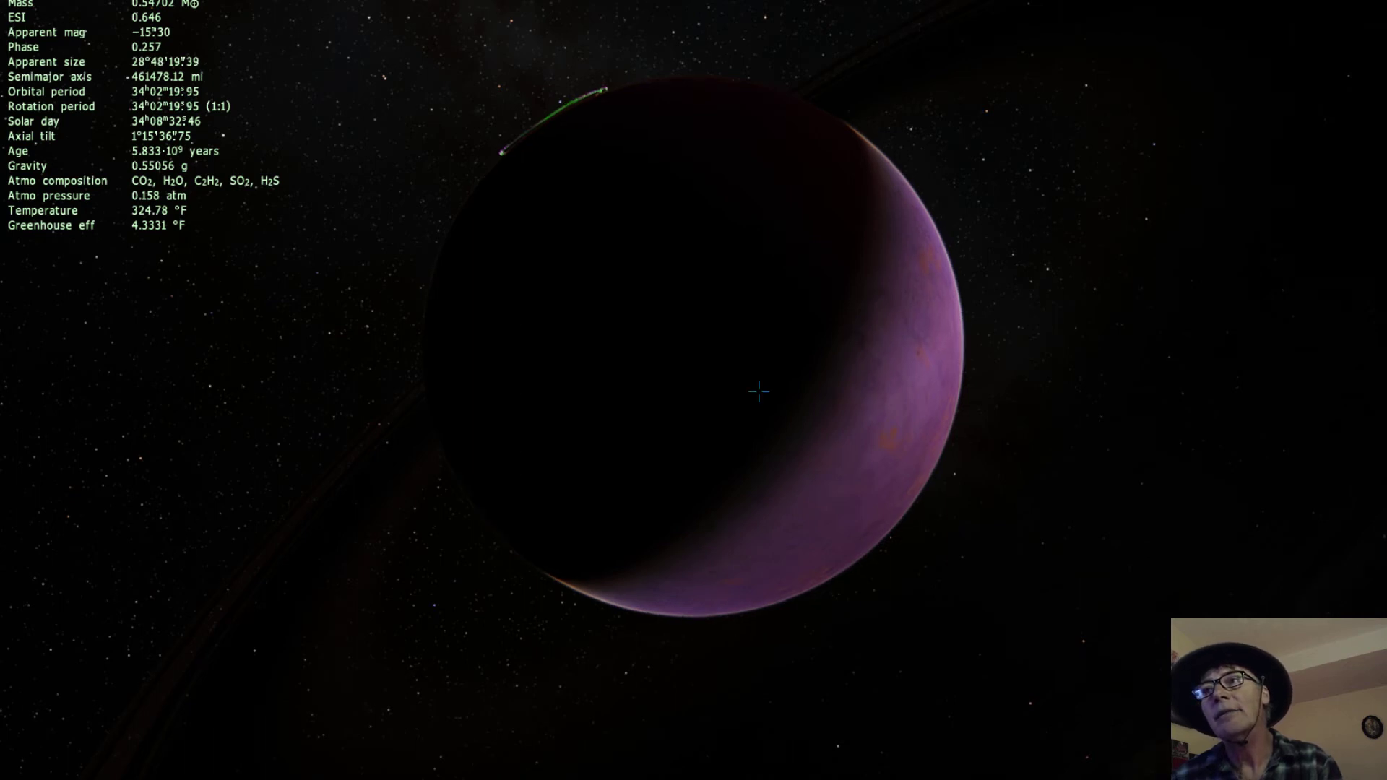
{"action": "scroll", "coordinate": [758, 391], "scroll_direction": "down", "scroll_amount": 5}
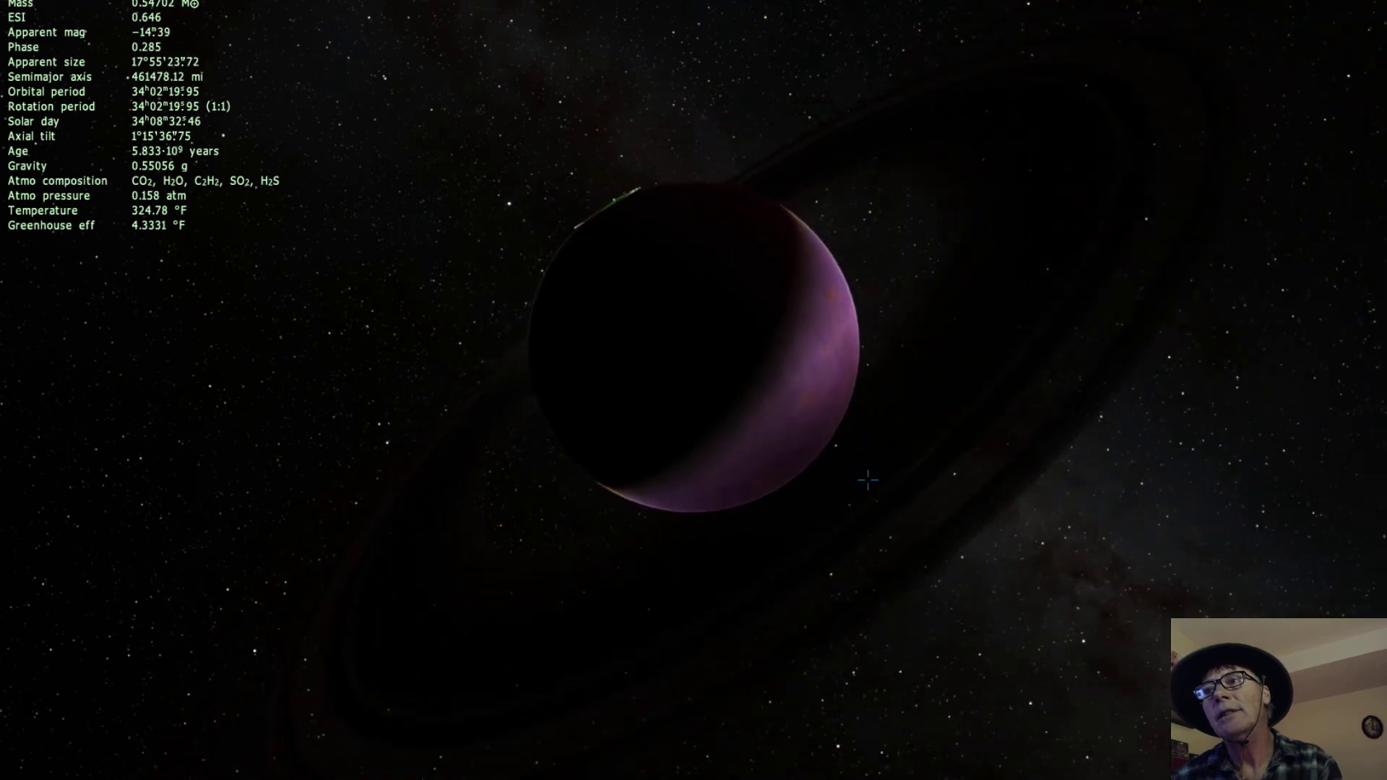
{"action": "scroll", "coordinate": [868, 479], "scroll_direction": "down", "scroll_amount": 5}
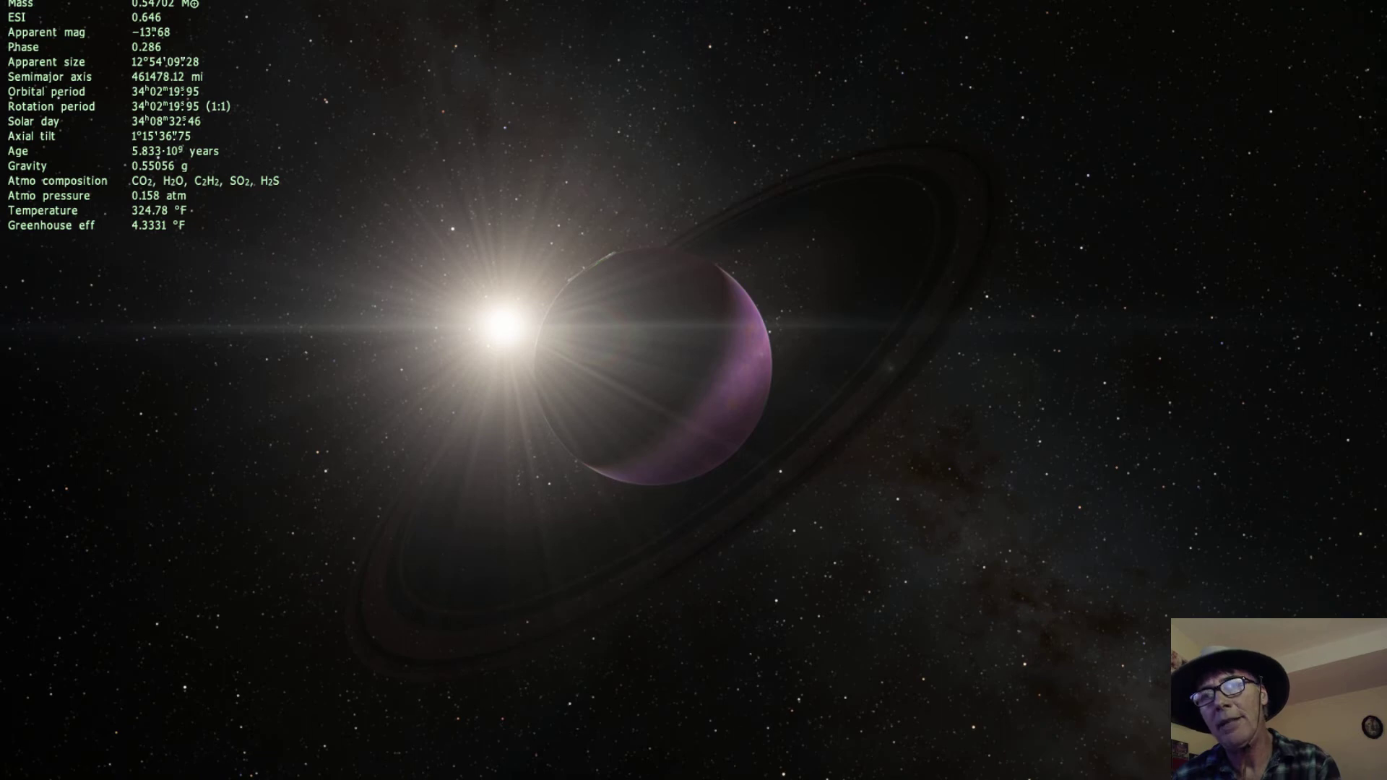
- Orbit around the purple ringed planet until its bright star comes into view
{"action": "left_click_drag", "start_coordinate": [760, 390], "coordinate": [596, 390]}
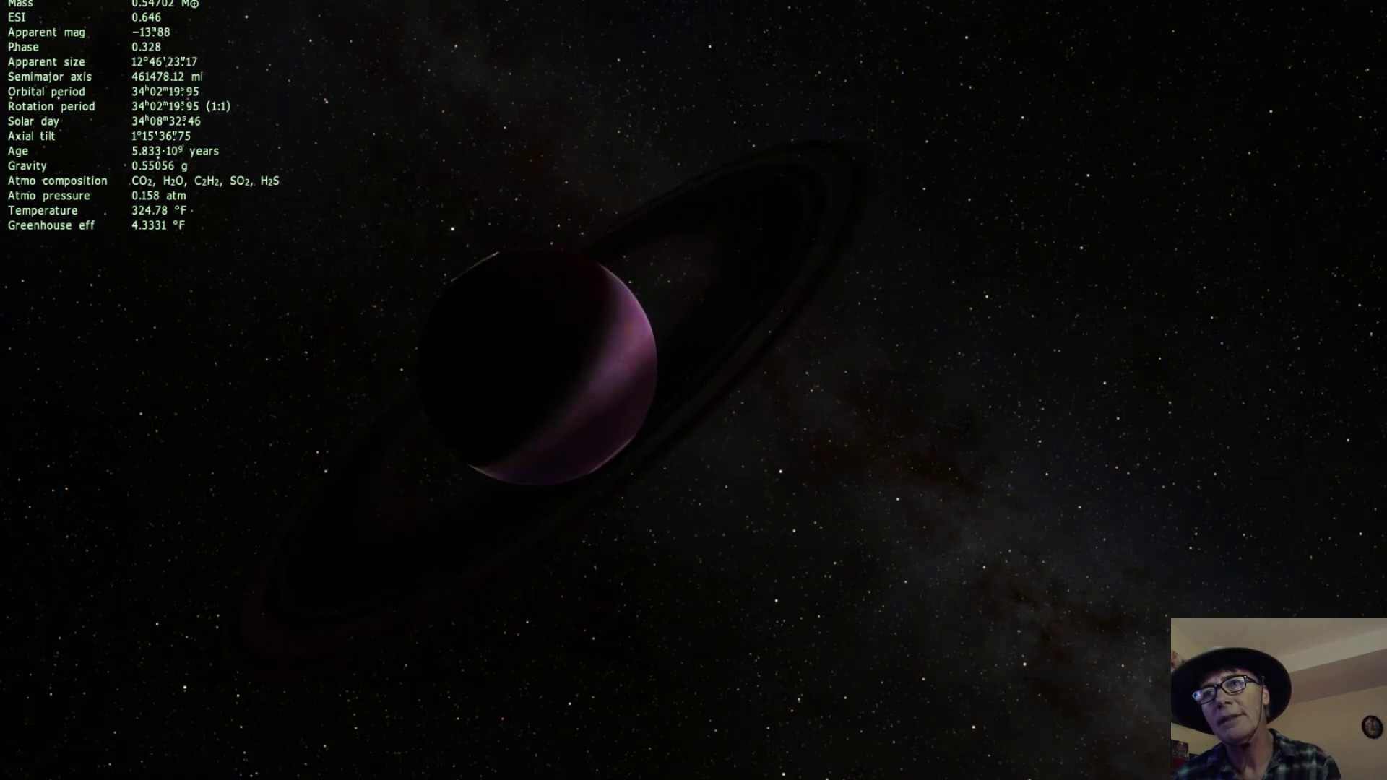
{"action": "left_click_drag", "start_coordinate": [758, 390], "coordinate": [543, 390]}
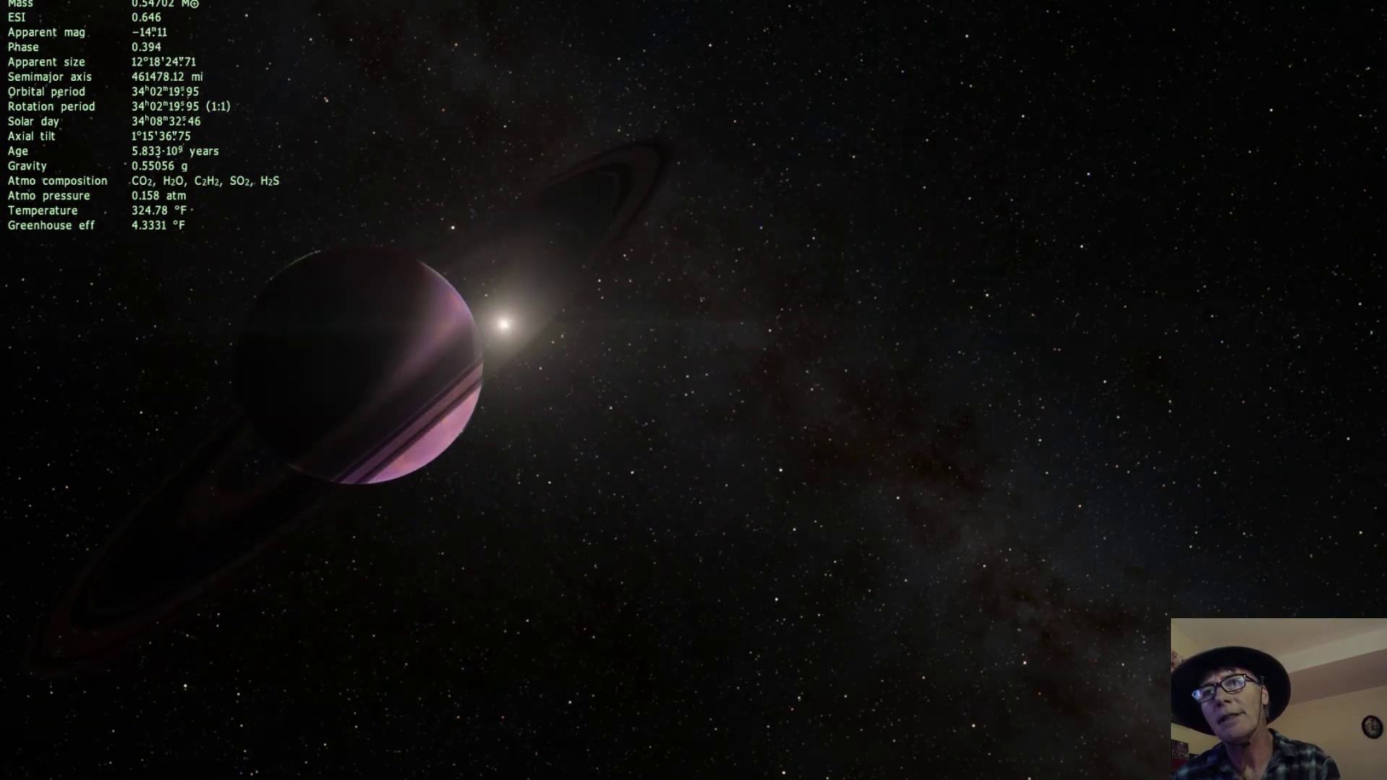
{"action": "mouse_move", "coordinate": [867, 477]}
{"action": "left_mouse_down"}
{"action": "mouse_move", "coordinate": [930, 446]}
{"action": "mouse_move", "coordinate": [793, 420]}
{"action": "left_mouse_up"}
{"action": "scroll", "coordinate": [793, 420], "scroll_direction": "down", "scroll_amount": 8}
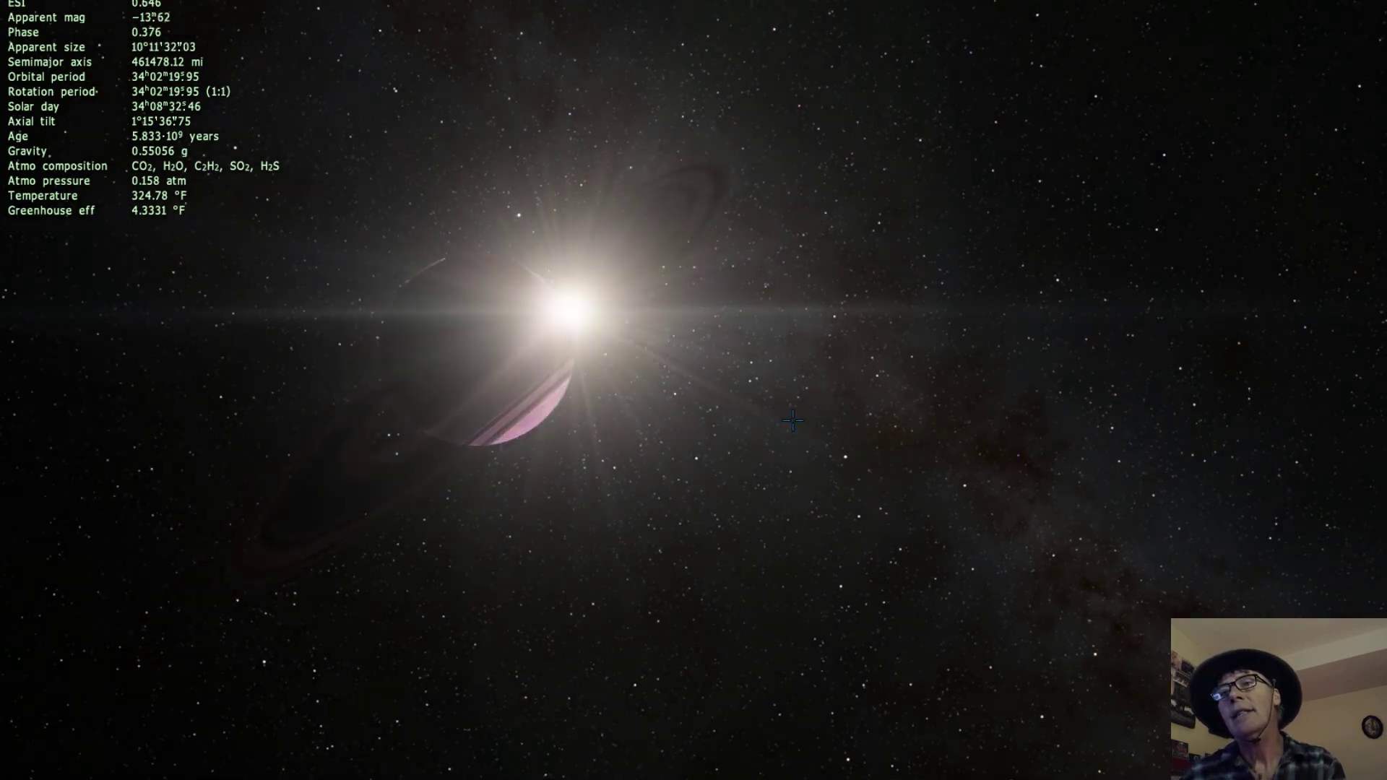
{"action": "scroll", "coordinate": [793, 421], "scroll_direction": "down", "scroll_amount": 6}
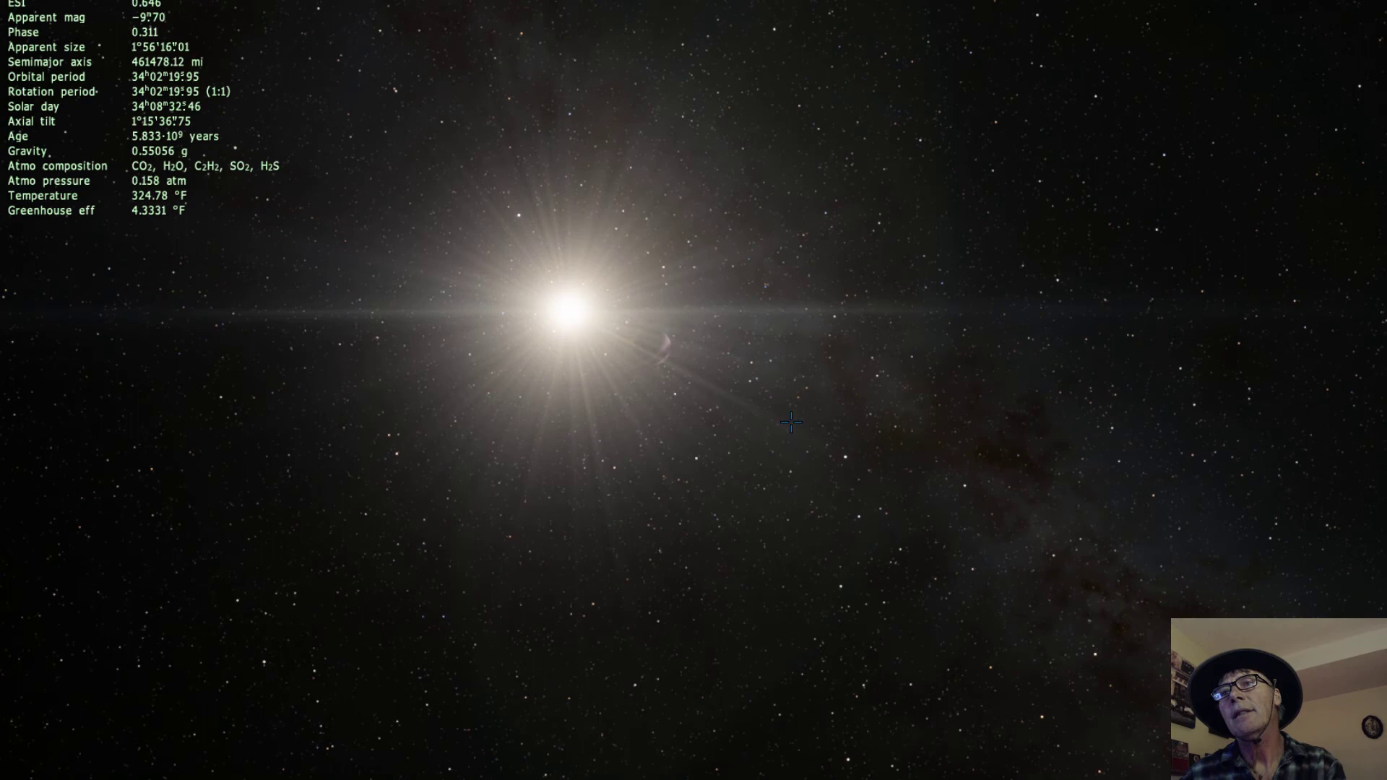
{"action": "scroll", "coordinate": [790, 423], "scroll_direction": "down", "scroll_amount": 2}
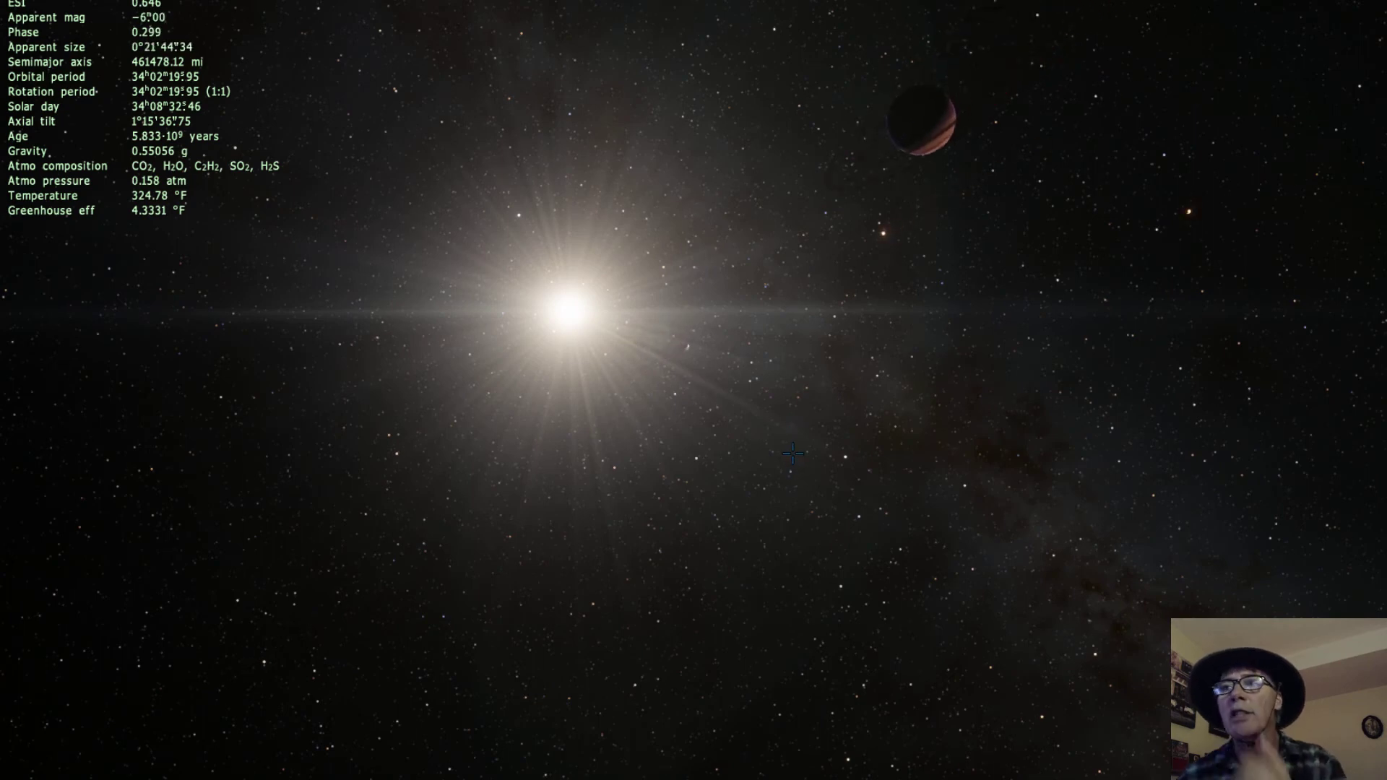
- Turn the view onto the banded ringed gas giant above the star
{"action": "left_click_drag", "start_coordinate": [794, 458], "coordinate": [684, 563]}
{"action": "left_click_drag", "start_coordinate": [807, 347], "coordinate": [722, 466]}
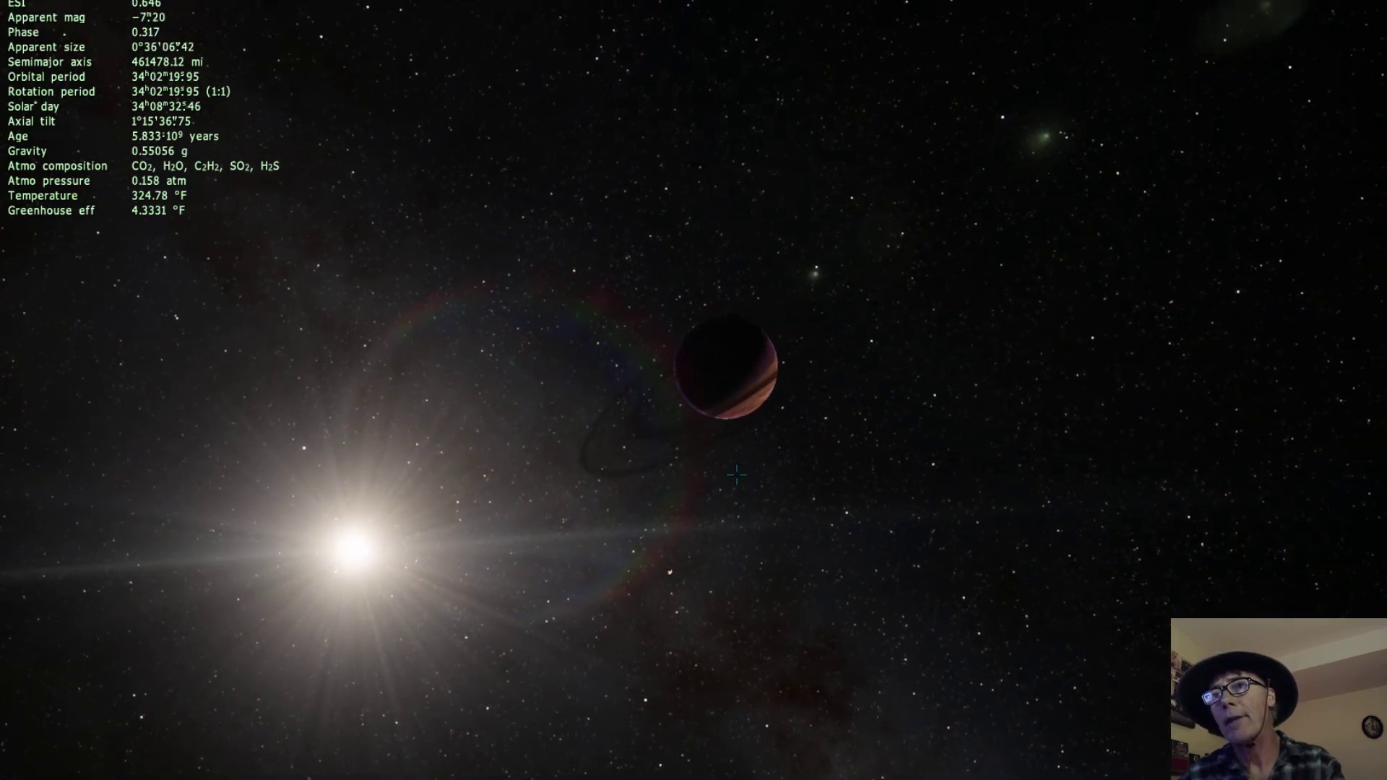
{"action": "scroll", "coordinate": [722, 467], "scroll_direction": "up", "scroll_amount": 8}
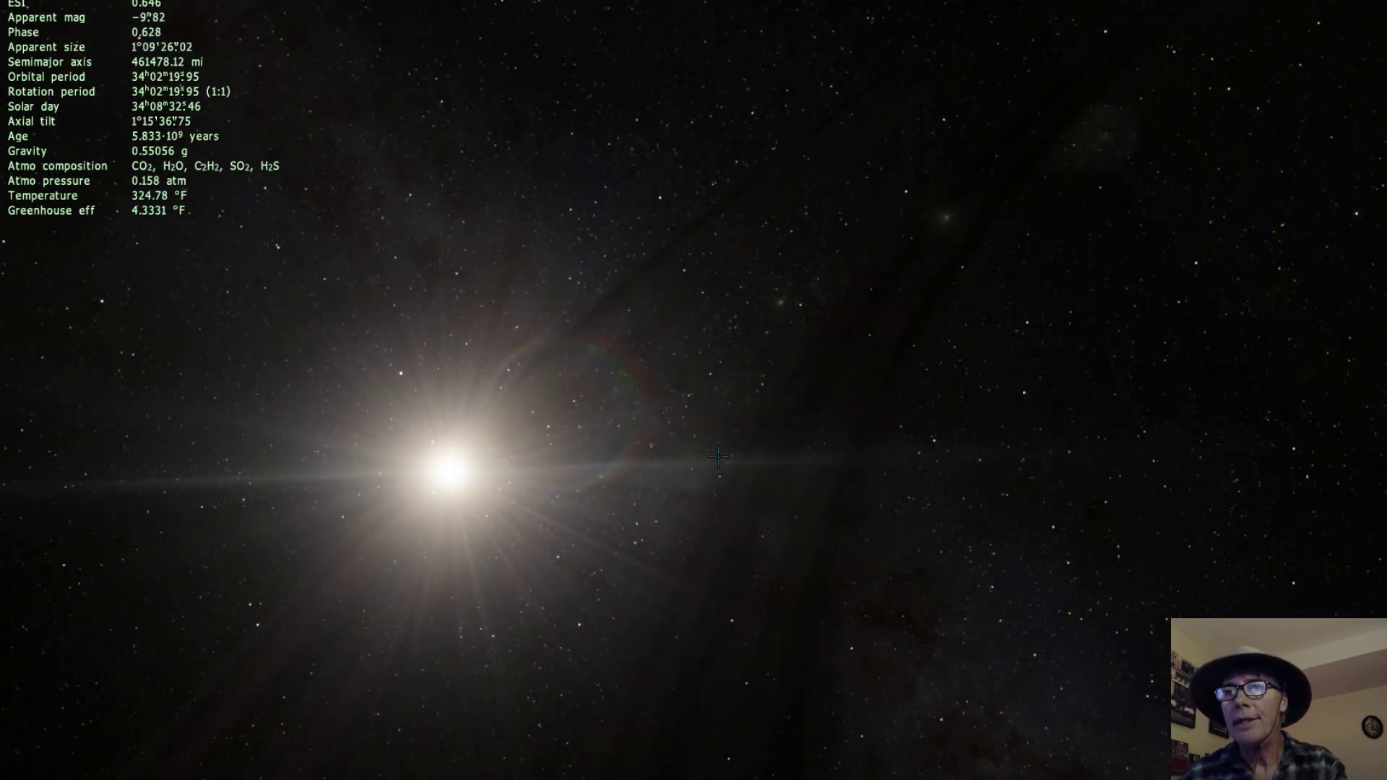
{"action": "left_click_drag", "start_coordinate": [667, 461], "coordinate": [939, 465]}
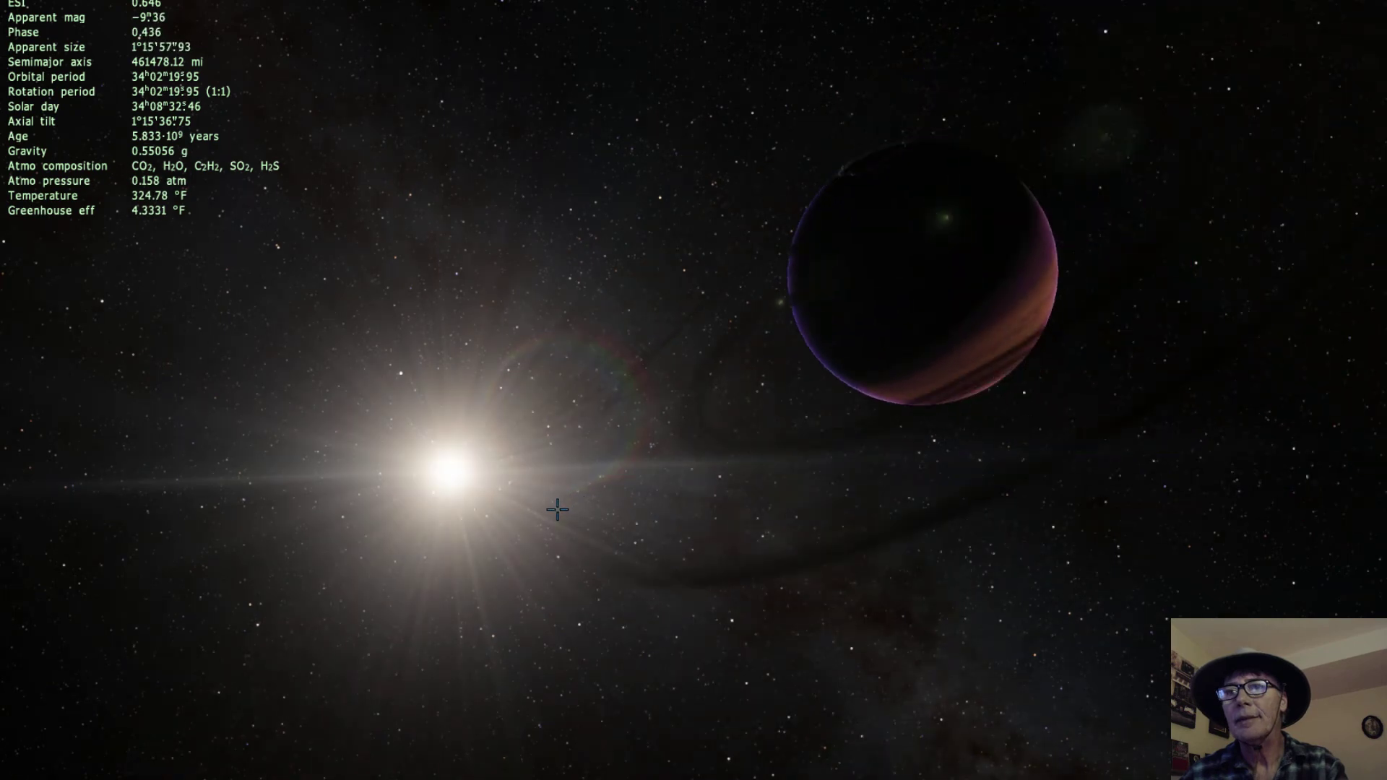
{"action": "left_click_drag", "start_coordinate": [629, 500], "coordinate": [463, 507]}
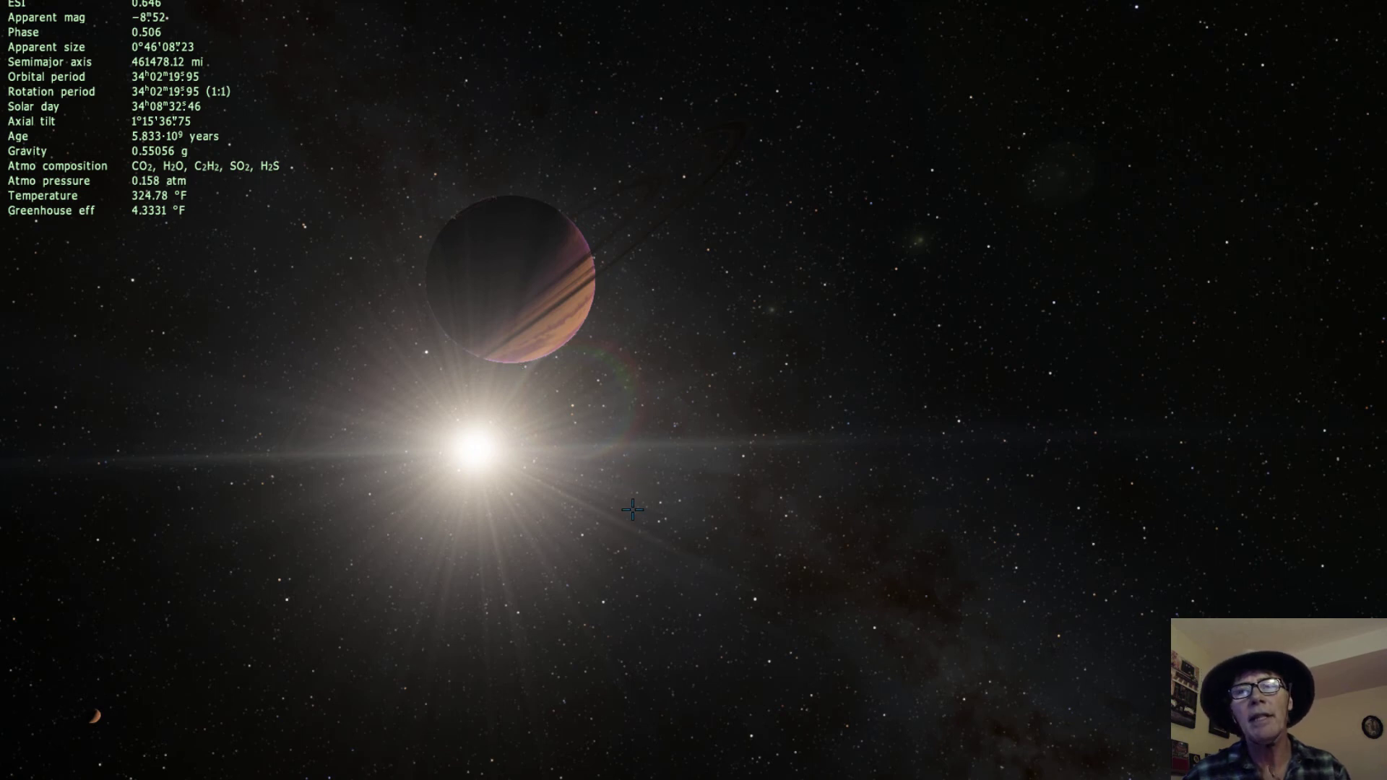
- Shift the view to place the banded giant and its star upper left
{"action": "left_click_drag", "start_coordinate": [631, 520], "coordinate": [759, 619]}
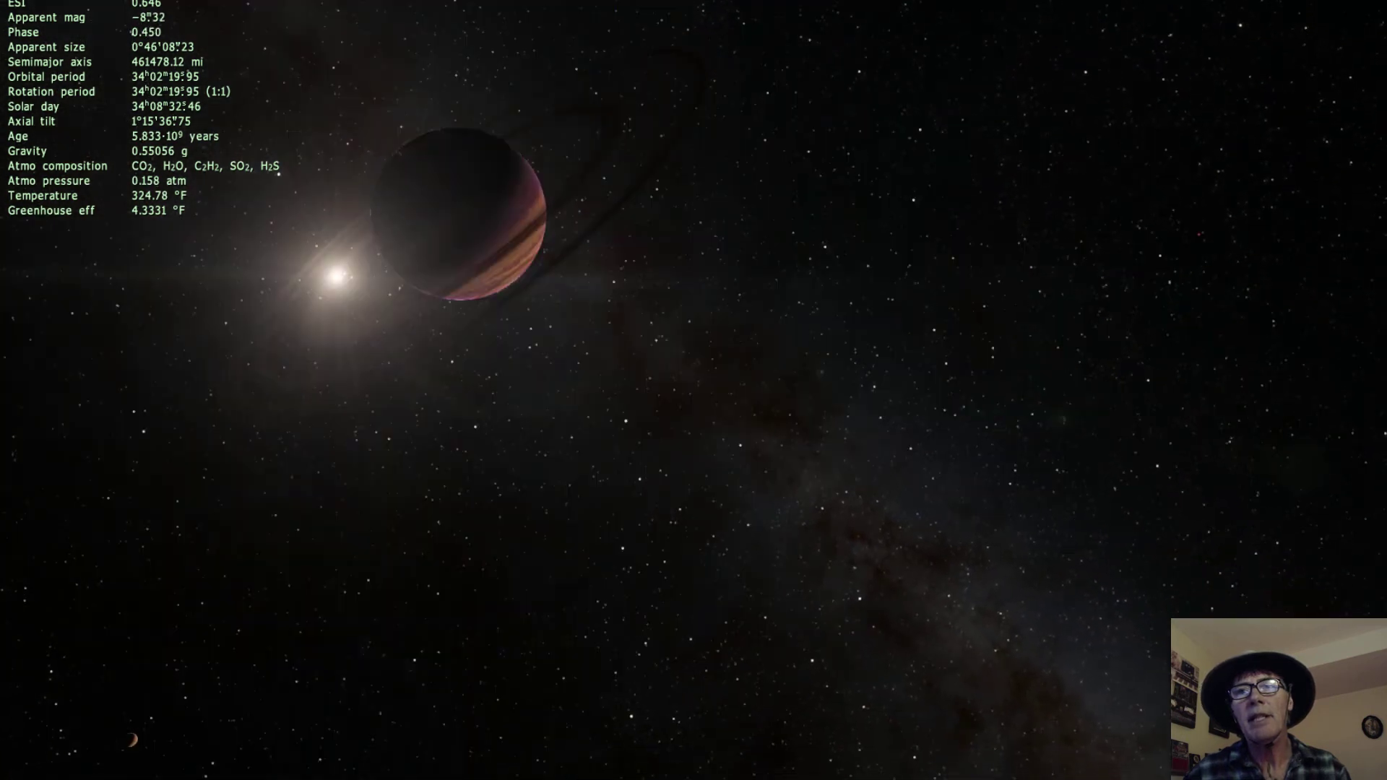
{"action": "left_click_drag", "start_coordinate": [693, 542], "coordinate": [738, 574]}
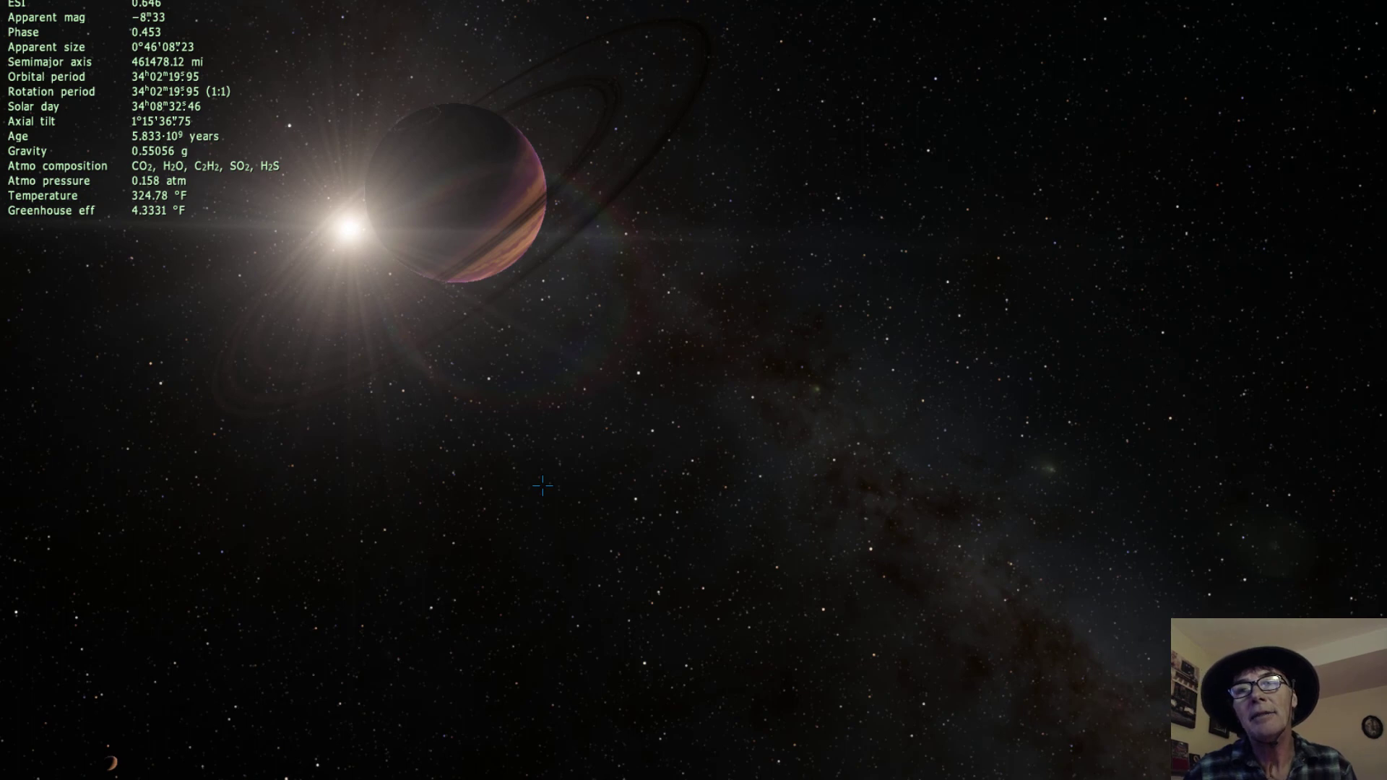
{"action": "left_click_drag", "start_coordinate": [543, 487], "coordinate": [529, 478]}
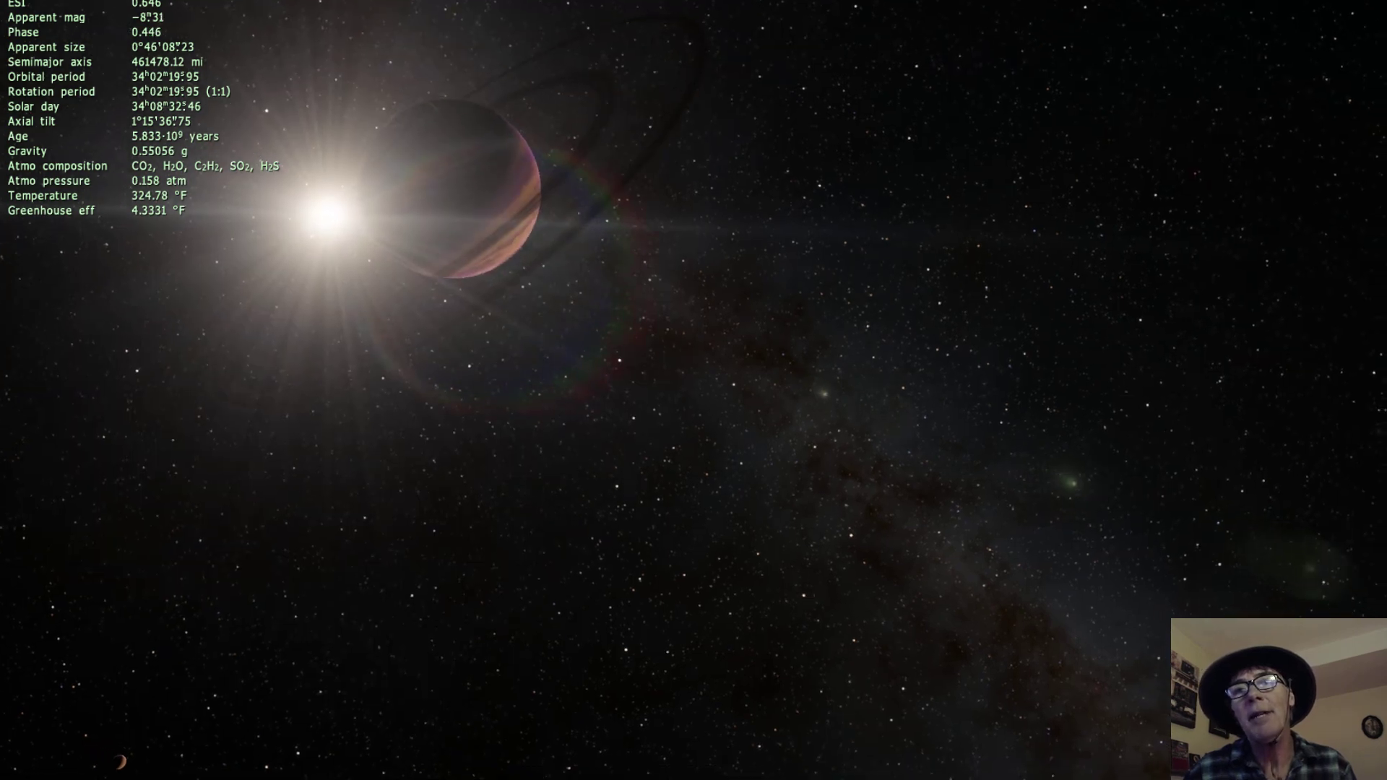